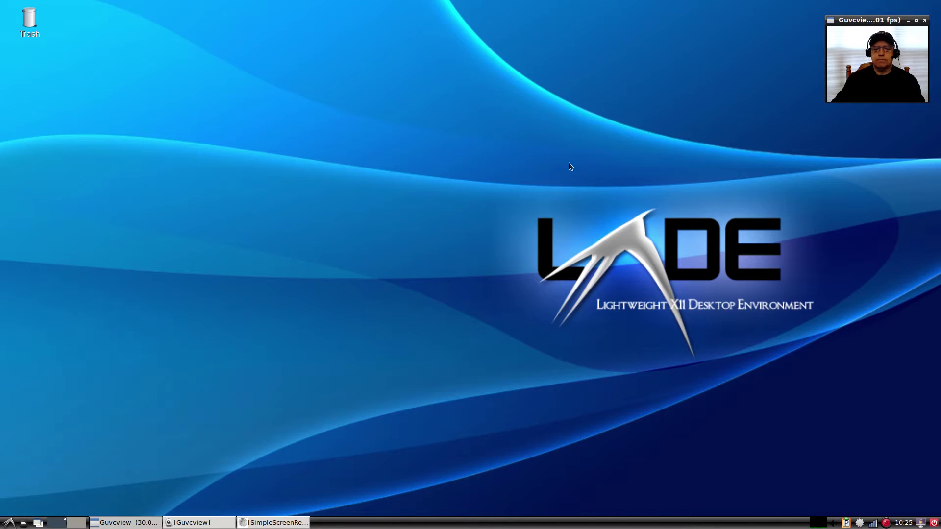
Step: Launch GParted from the menu and cancel the authentication prompt, which masks the password with â
{"action": "left_click", "coordinate": [8, 523]}
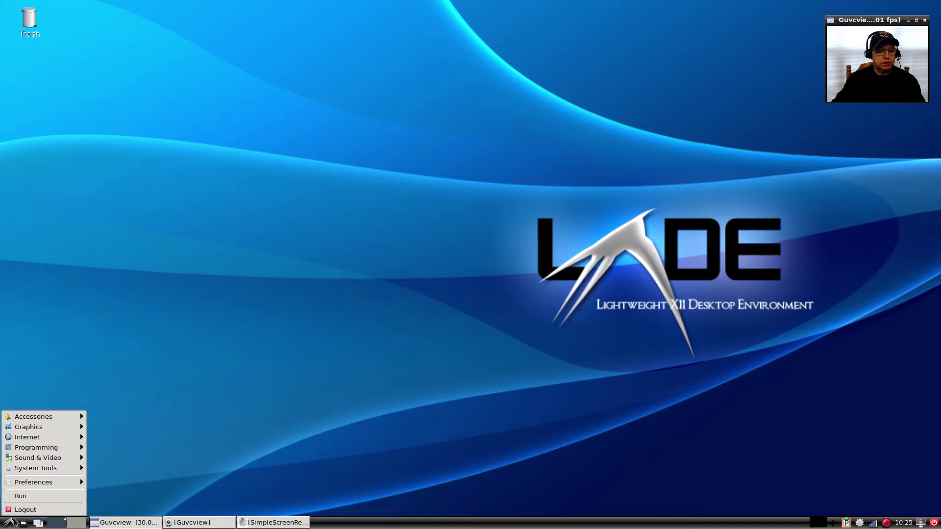
{"action": "mouse_move", "coordinate": [35, 469]}
{"action": "left_click", "coordinate": [110, 461]}
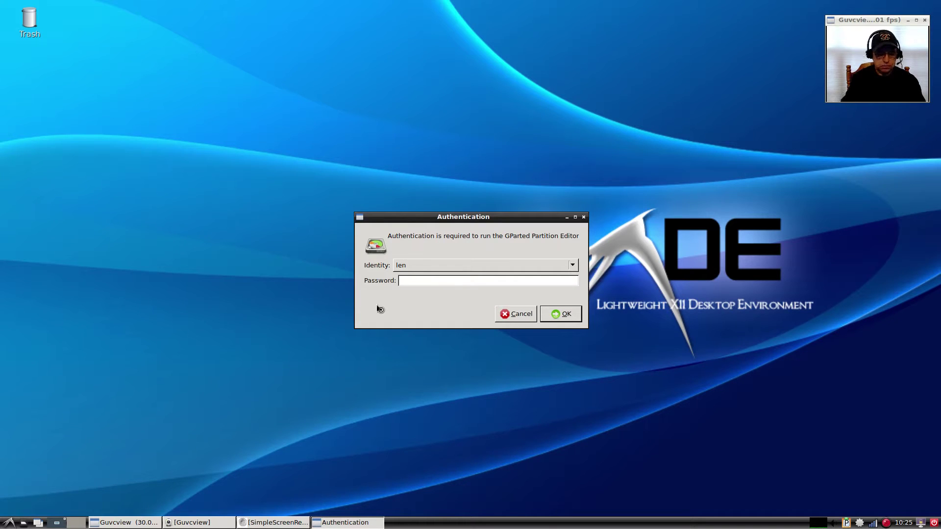
{"action": "type", "text": "******"}
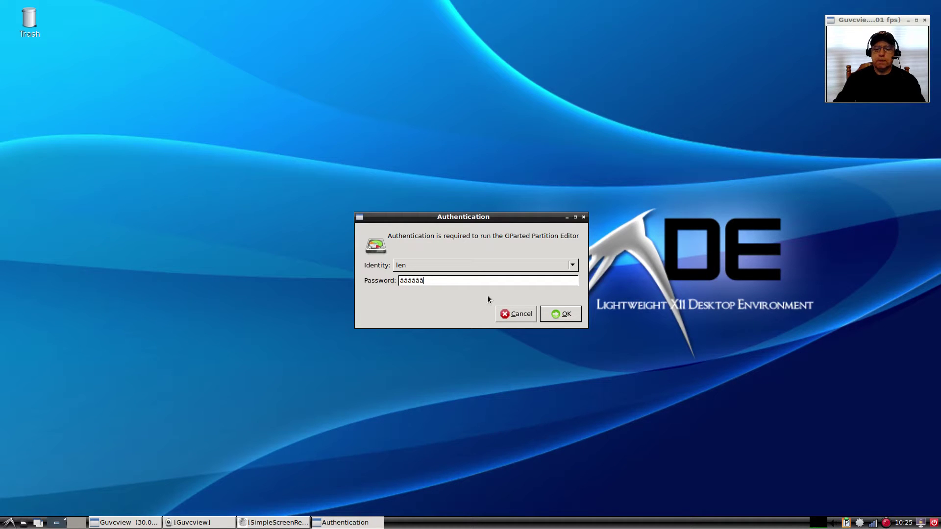
{"action": "left_click", "coordinate": [520, 315]}
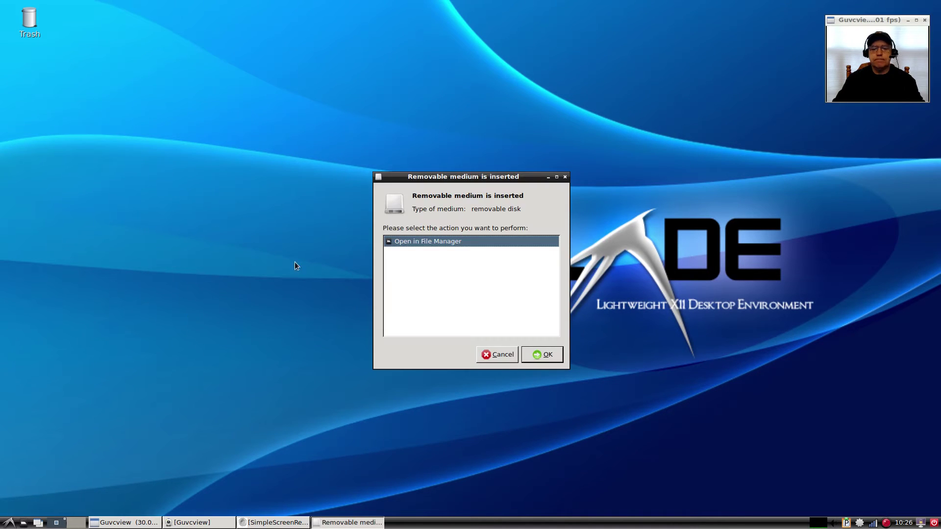
Step: Open the inserted removable drive in the file manager and enter its Documents folder
{"action": "left_click", "coordinate": [545, 357]}
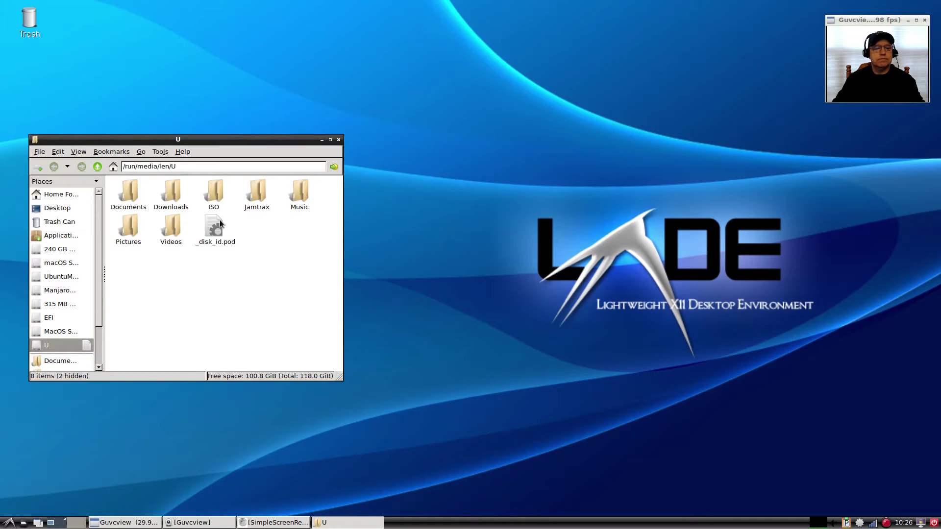
{"action": "double_click", "coordinate": [129, 195]}
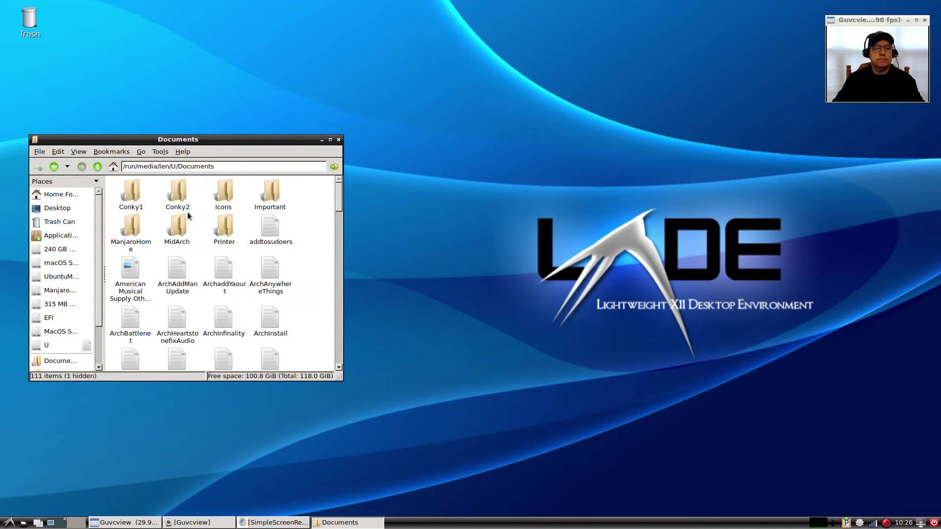
{"action": "scroll", "coordinate": [195, 307], "scroll_direction": "down", "scroll_amount": 2}
{"action": "scroll", "coordinate": [194, 308], "scroll_direction": "down", "scroll_amount": 2}
{"action": "scroll", "coordinate": [194, 313], "scroll_direction": "down", "scroll_amount": 2}
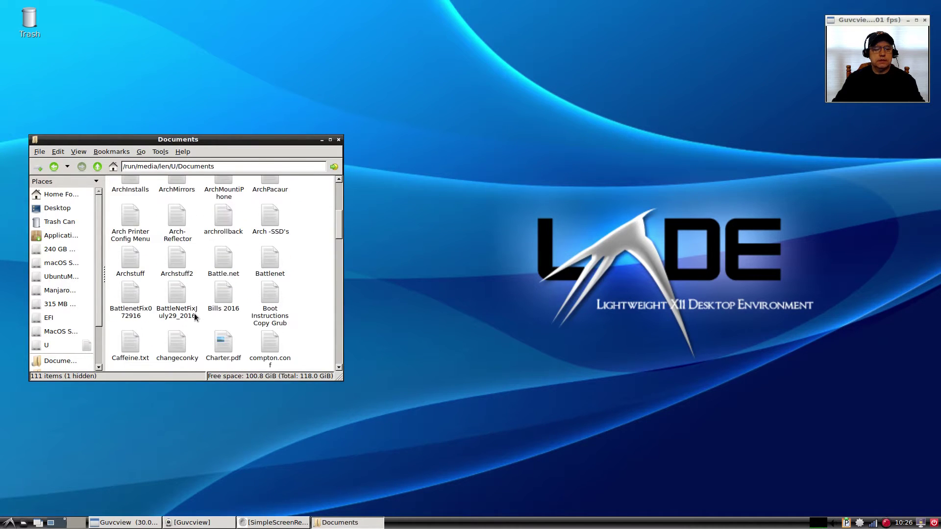
{"action": "scroll", "coordinate": [194, 313], "scroll_direction": "down", "scroll_amount": 2}
{"action": "scroll", "coordinate": [194, 313], "scroll_direction": "down", "scroll_amount": 2}
{"action": "scroll", "coordinate": [195, 319], "scroll_direction": "down", "scroll_amount": 3}
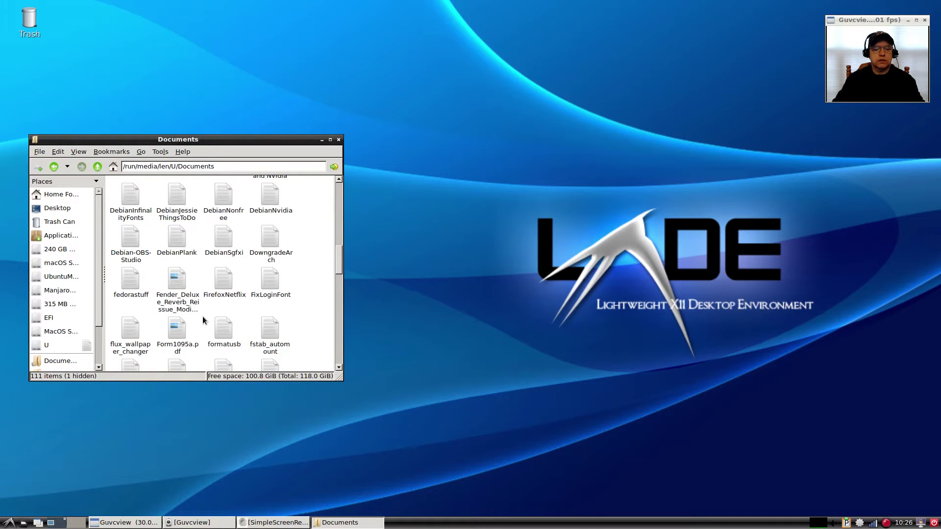
Step: Open the FixLoginFont note, close the file manager, move the note right, and start LXTerminal
{"action": "double_click", "coordinate": [270, 282]}
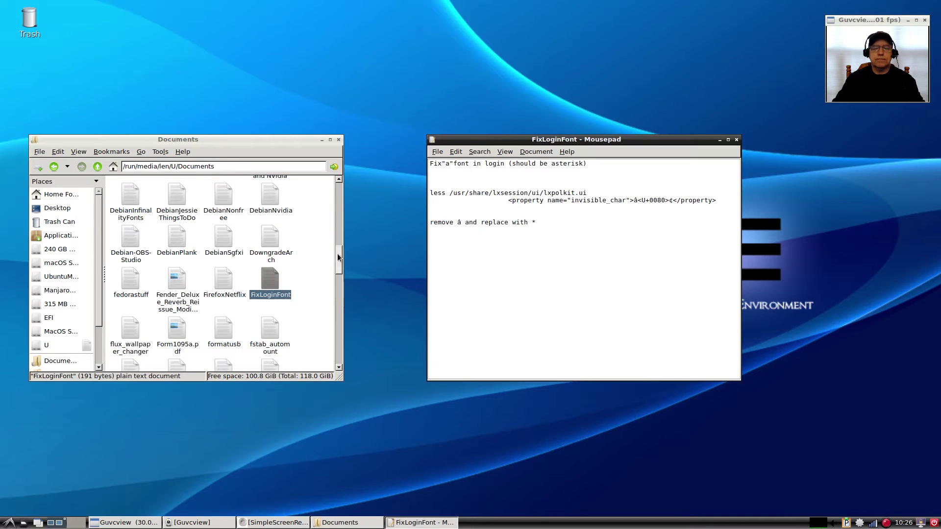
{"action": "left_click", "coordinate": [338, 140]}
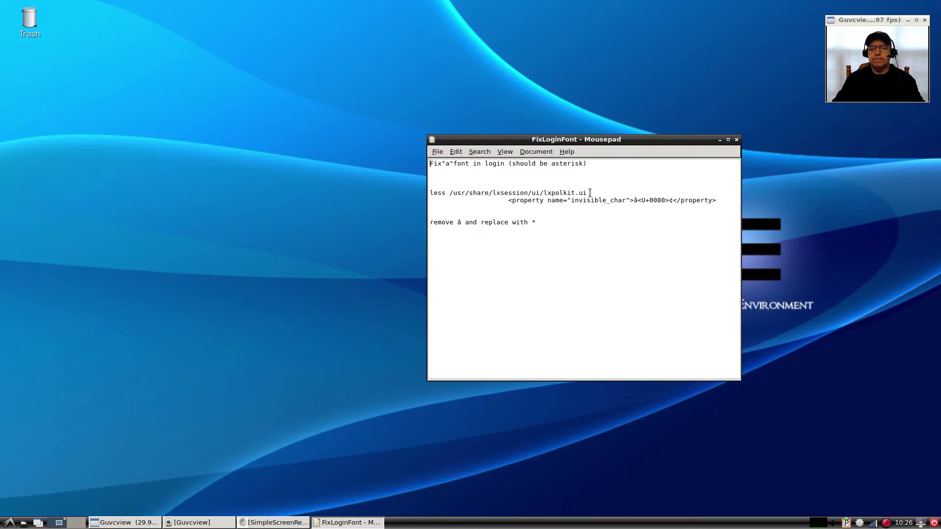
{"action": "left_click_drag", "start_coordinate": [611, 141], "coordinate": [738, 148]}
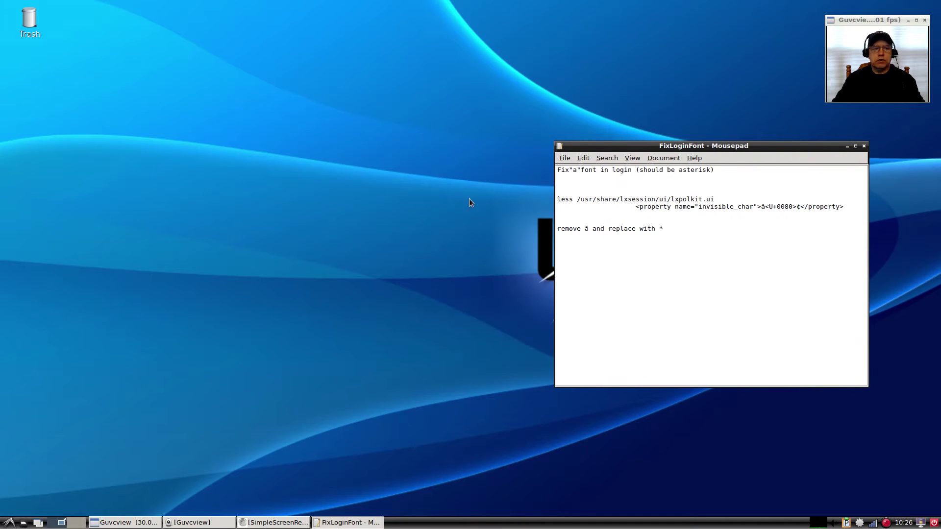
{"action": "left_click", "coordinate": [11, 524]}
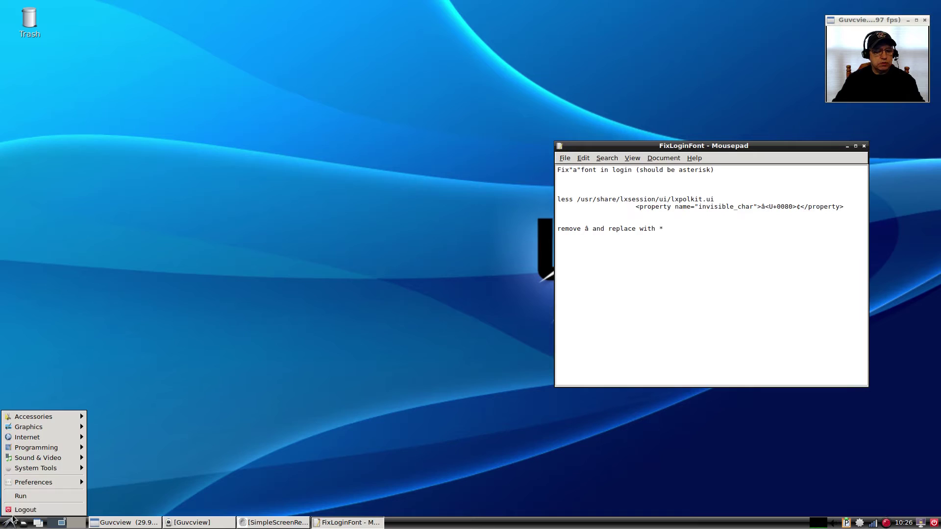
{"action": "mouse_move", "coordinate": [36, 468]}
{"action": "left_click", "coordinate": [139, 471]}
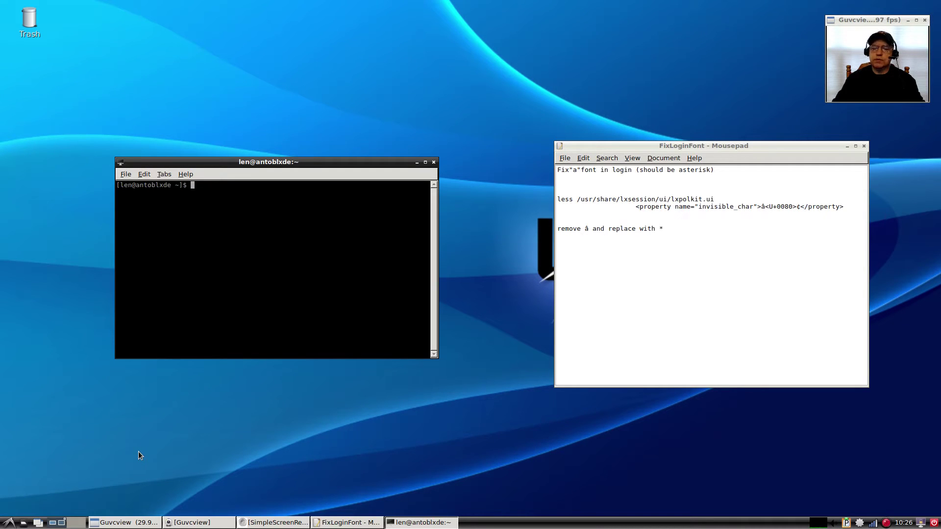
{"action": "type", "text": "su"}
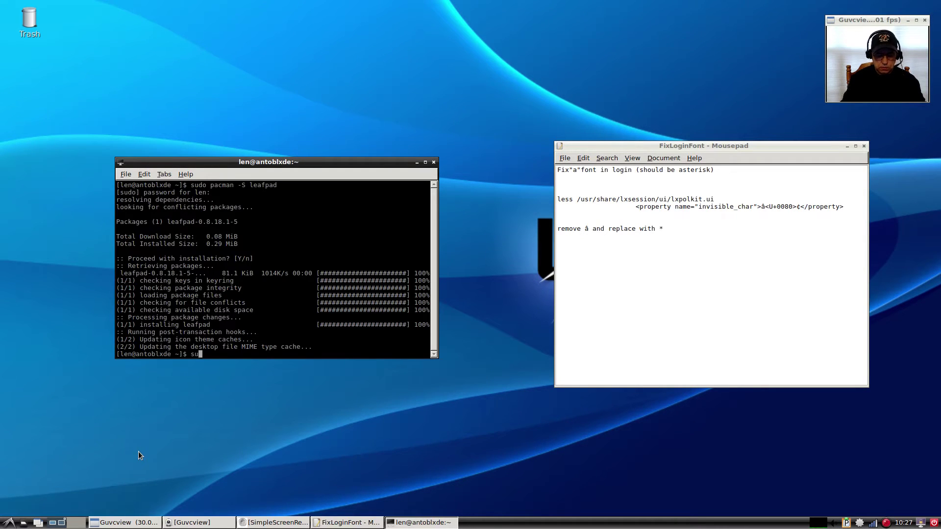
{"action": "type", "text": "do leafpa"}
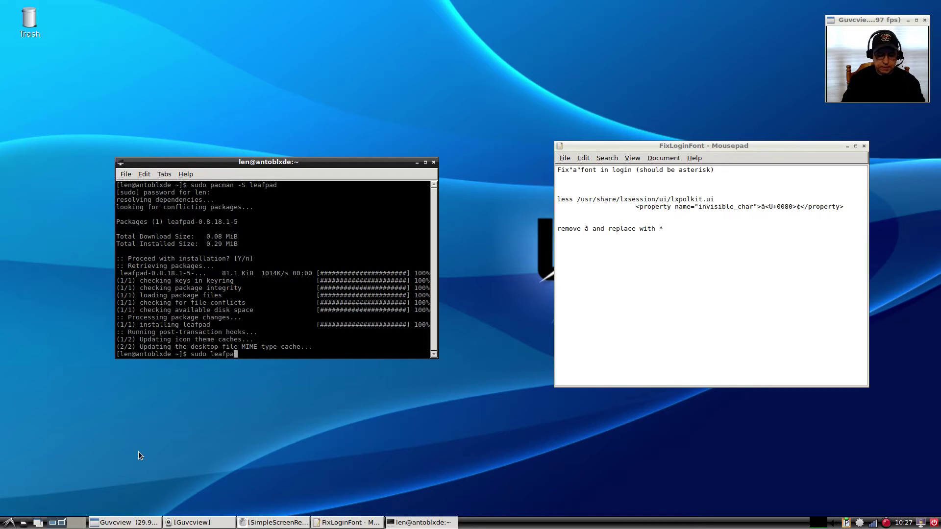
{"action": "type", "text": "d"}
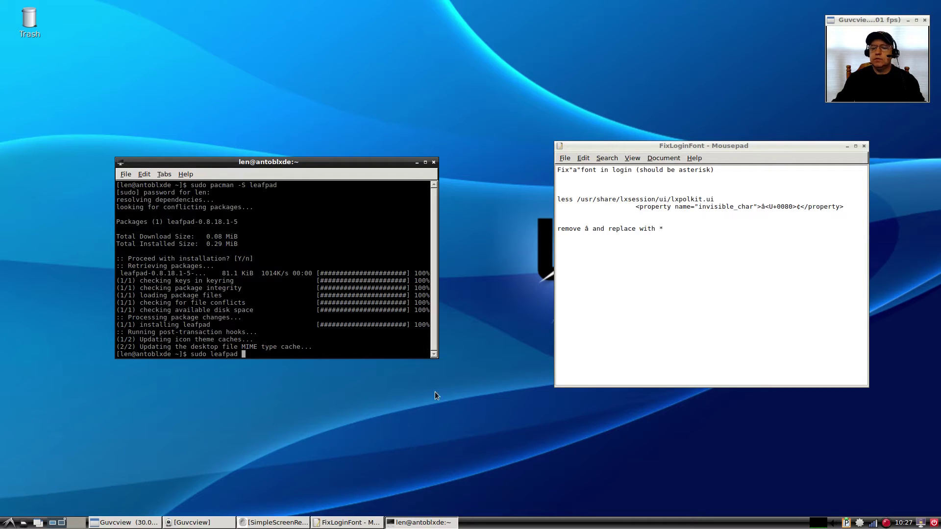
Step: Copy the lxpolkit.ui file path from the FixLoginFont note
{"action": "left_click", "coordinate": [717, 198]}
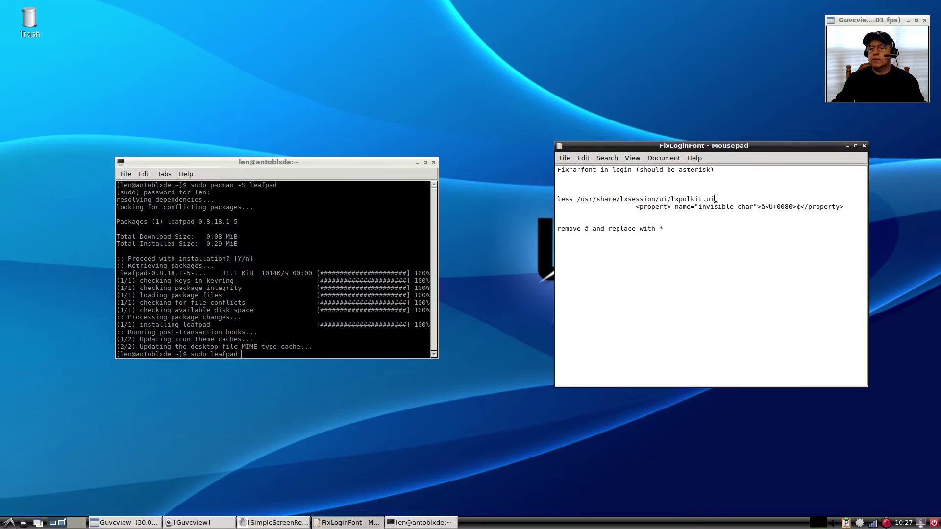
{"action": "left_click_drag", "start_coordinate": [717, 199], "coordinate": [574, 201]}
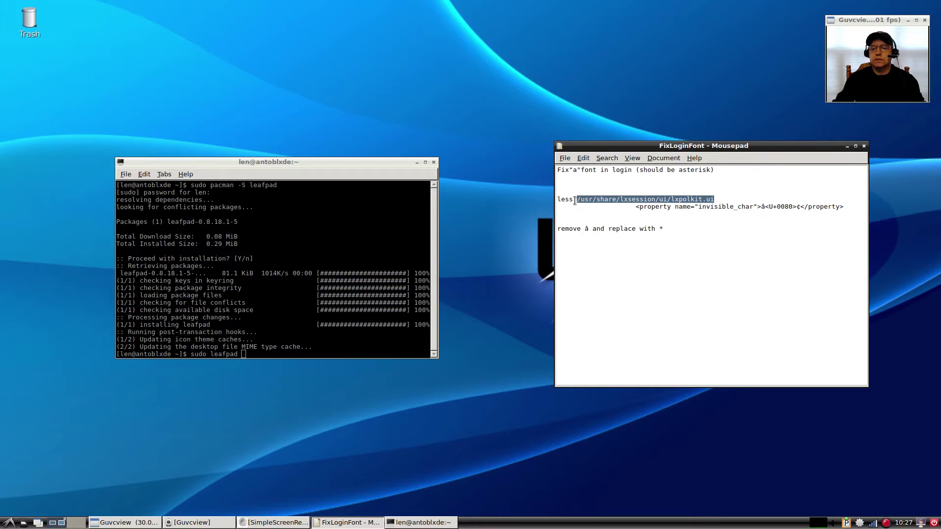
{"action": "right_click", "coordinate": [594, 200]}
{"action": "left_click", "coordinate": [615, 240]}
Step: Paste the path after 'sudo leafpad' in the terminal and run it as root
{"action": "left_click", "coordinate": [244, 355]}
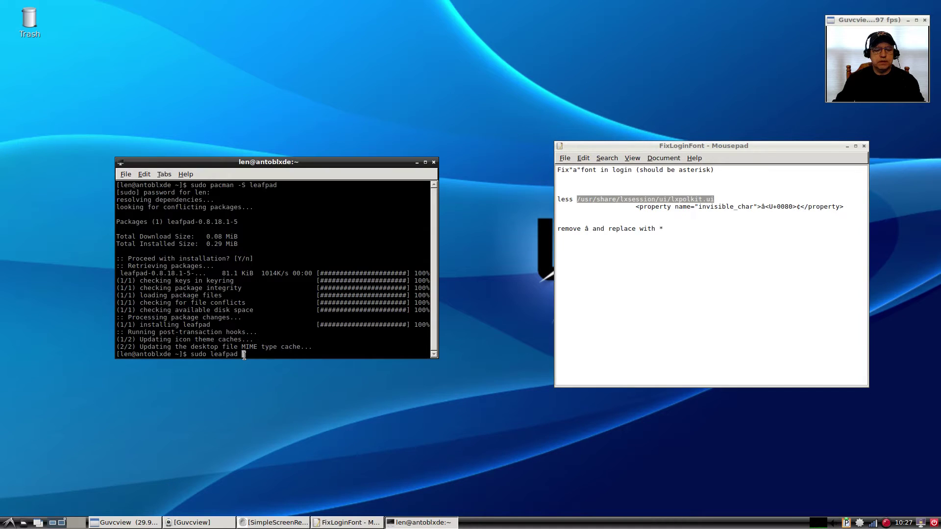
{"action": "right_click", "coordinate": [243, 355]}
{"action": "left_click", "coordinate": [251, 401]}
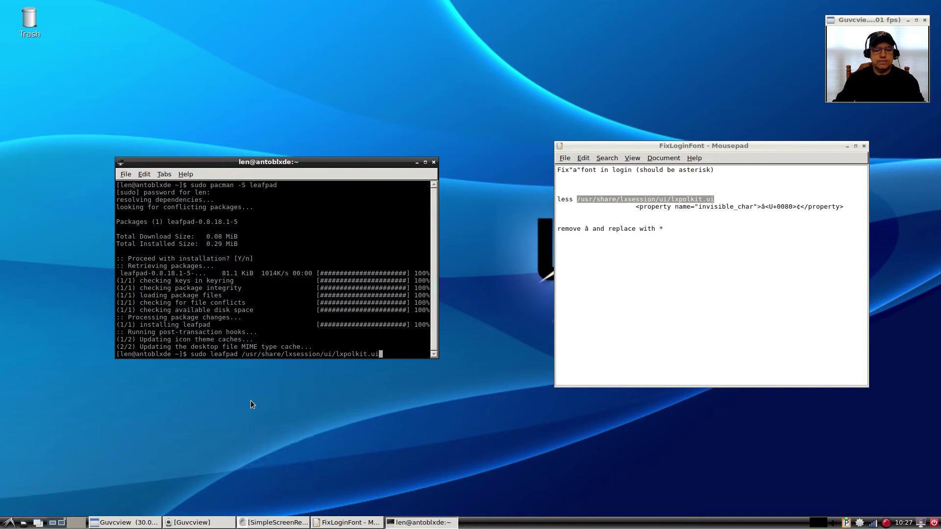
{"action": "key", "text": "Return"}
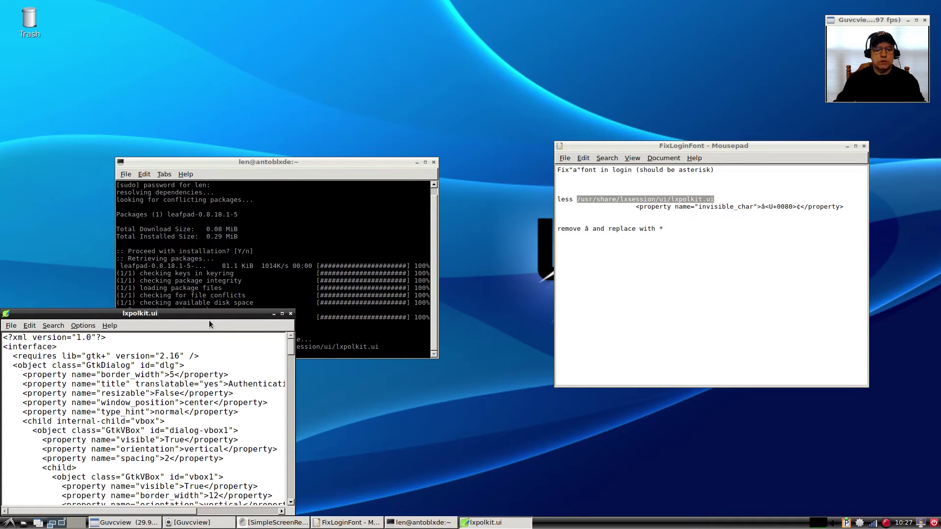
Step: Enlarge the Leafpad window and search for 'invisible' to reach the invisible_char line
{"action": "mouse_move", "coordinate": [209, 315]}
{"action": "left_mouse_down"}
{"action": "mouse_move", "coordinate": [431, 261]}
{"action": "mouse_move", "coordinate": [424, 277]}
{"action": "left_mouse_up"}
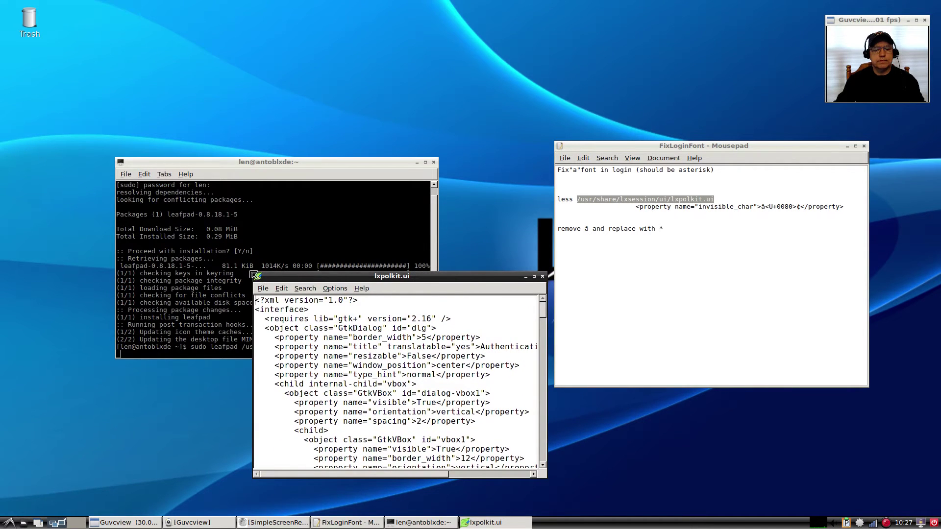
{"action": "mouse_move", "coordinate": [258, 276]}
{"action": "left_mouse_down"}
{"action": "mouse_move", "coordinate": [168, 50]}
{"action": "mouse_move", "coordinate": [18, 5]}
{"action": "left_mouse_up"}
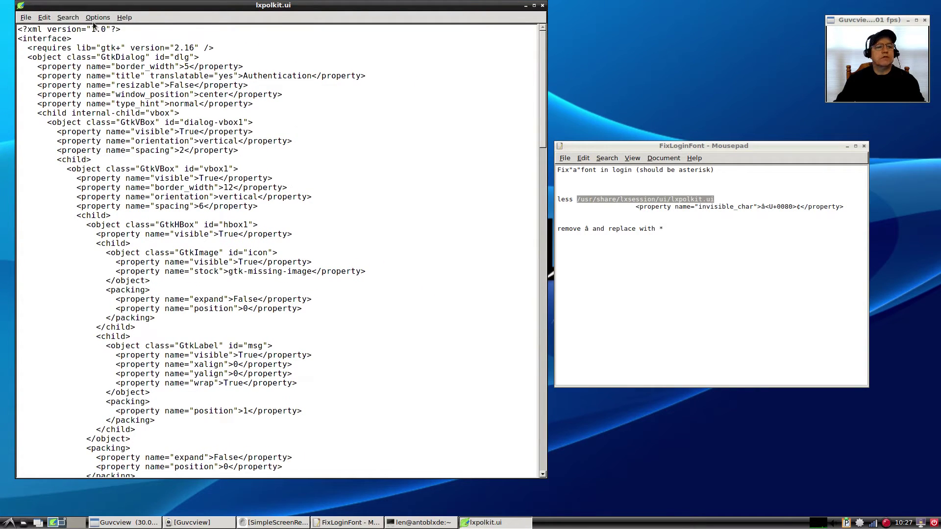
{"action": "left_click", "coordinate": [70, 19]}
{"action": "left_click", "coordinate": [71, 30]}
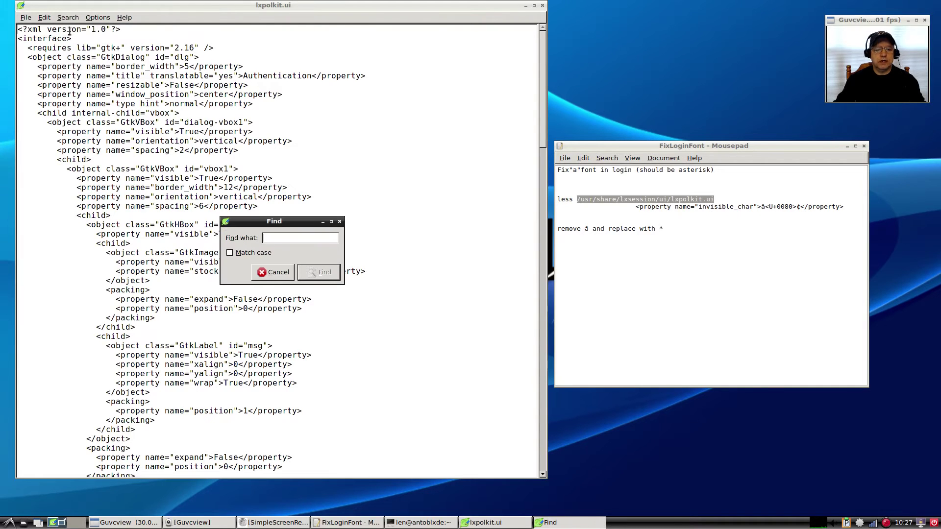
{"action": "type", "text": "invisible"}
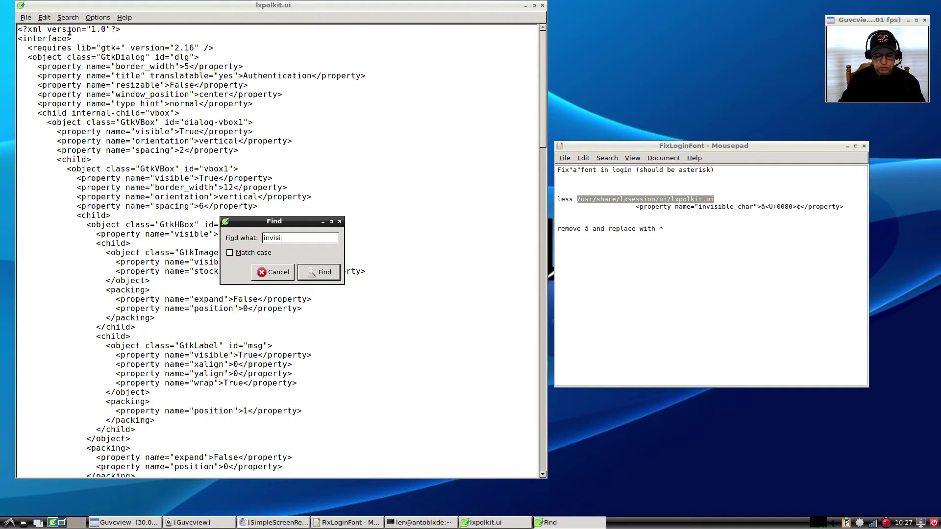
{"action": "key", "text": "Return"}
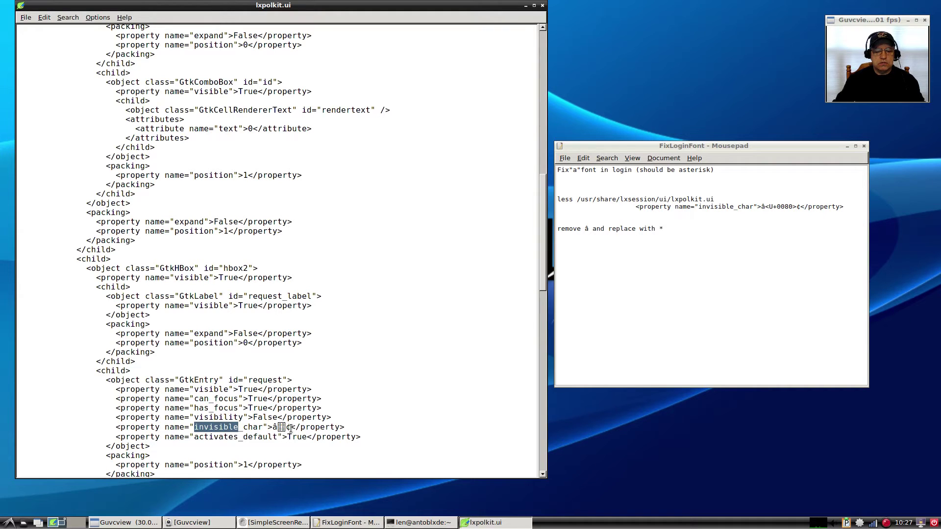
Step: Replace the garbled invisible_char value with an asterisk and save lxpolkit.ui
{"action": "left_click", "coordinate": [289, 427]}
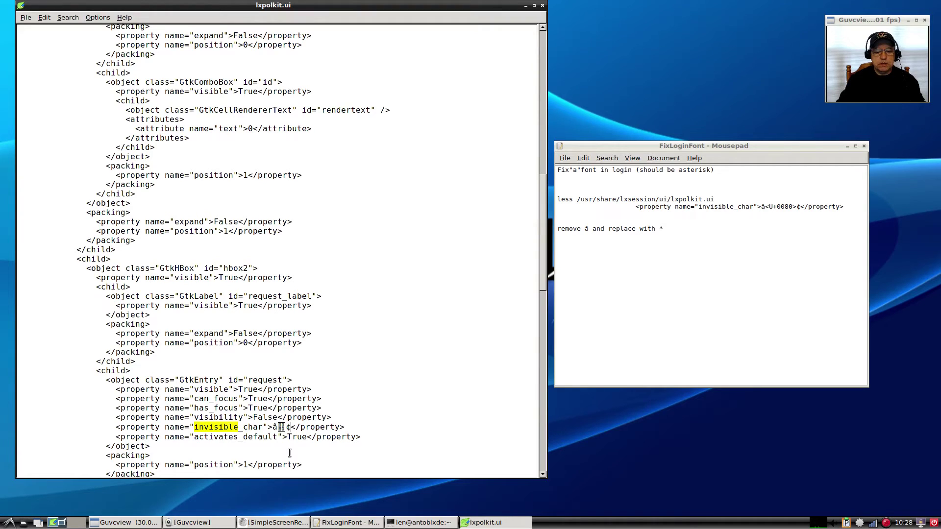
{"action": "key", "text": "BackSpace"}
{"action": "key", "text": "BackSpace"}
{"action": "key", "text": "BackSpace"}
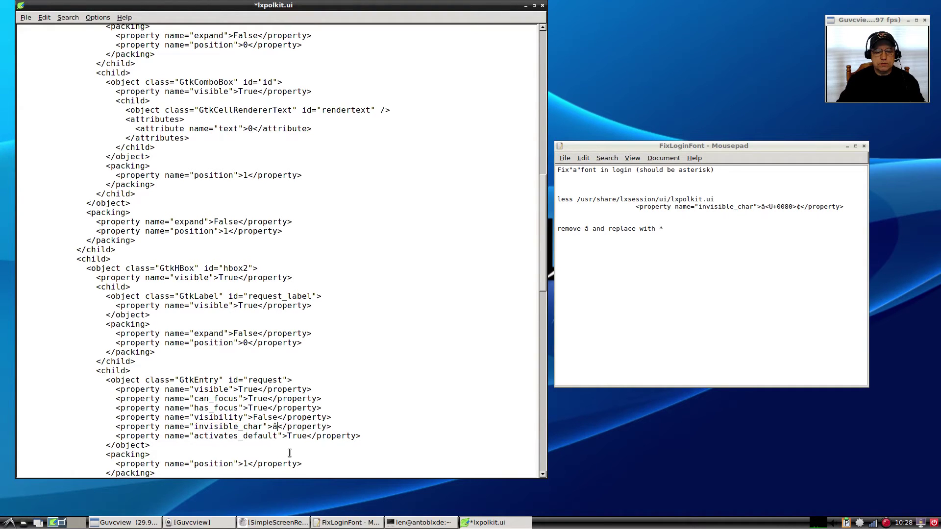
{"action": "type", "text": "*"}
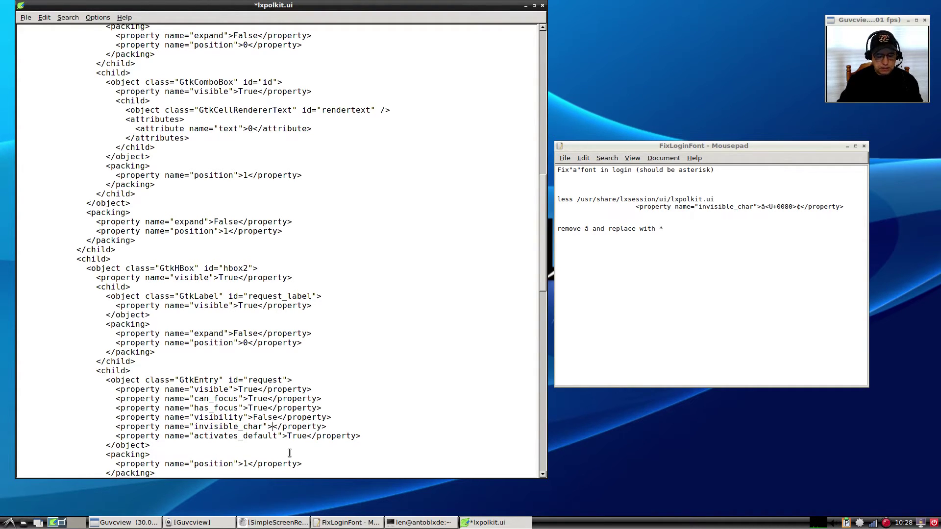
{"action": "type", "text": "*"}
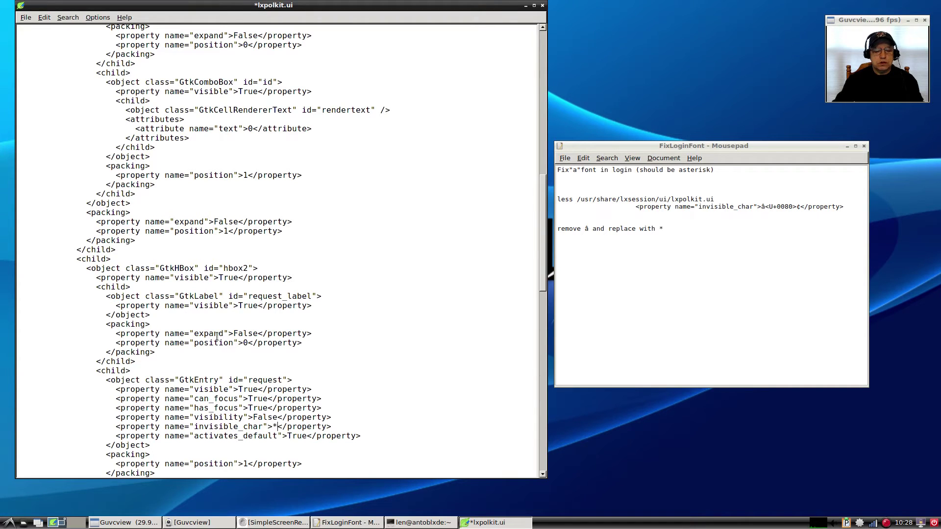
{"action": "left_click", "coordinate": [26, 18]}
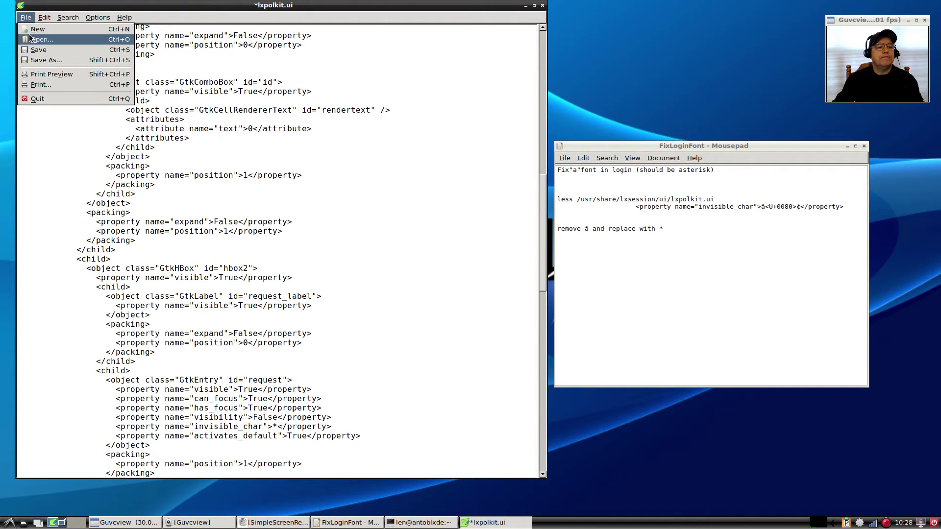
{"action": "left_click", "coordinate": [36, 51]}
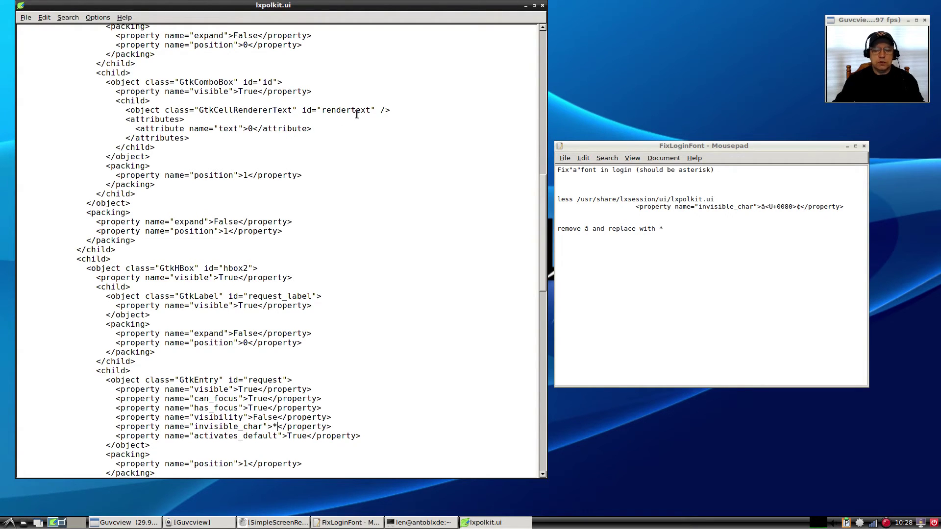
Step: Close Leafpad, the FixLoginFont note and the terminal, then relaunch GParted for authentication
{"action": "left_click", "coordinate": [542, 7]}
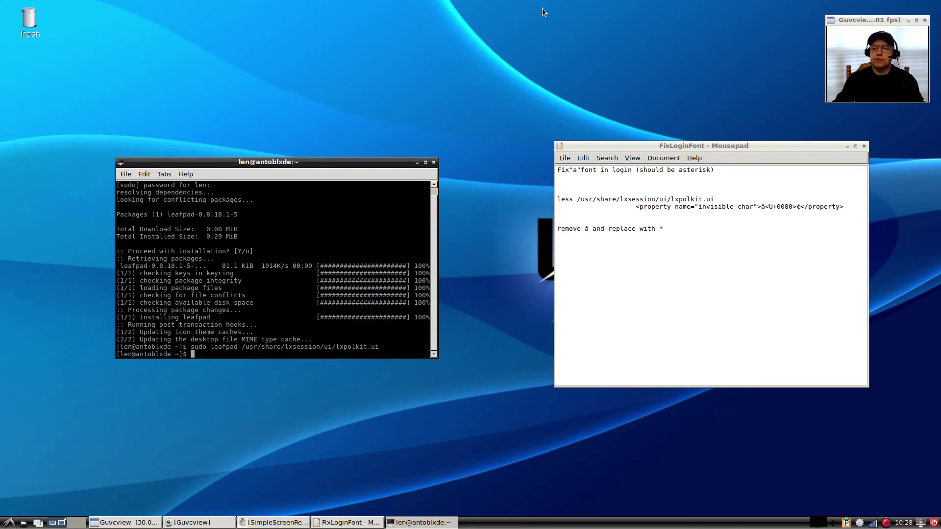
{"action": "left_click", "coordinate": [864, 145]}
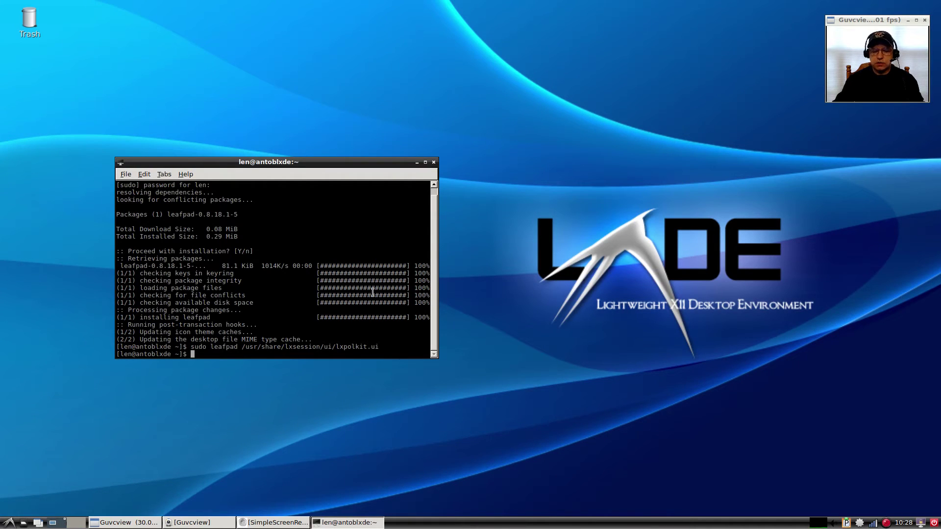
{"action": "left_click_drag", "start_coordinate": [356, 163], "coordinate": [436, 105]}
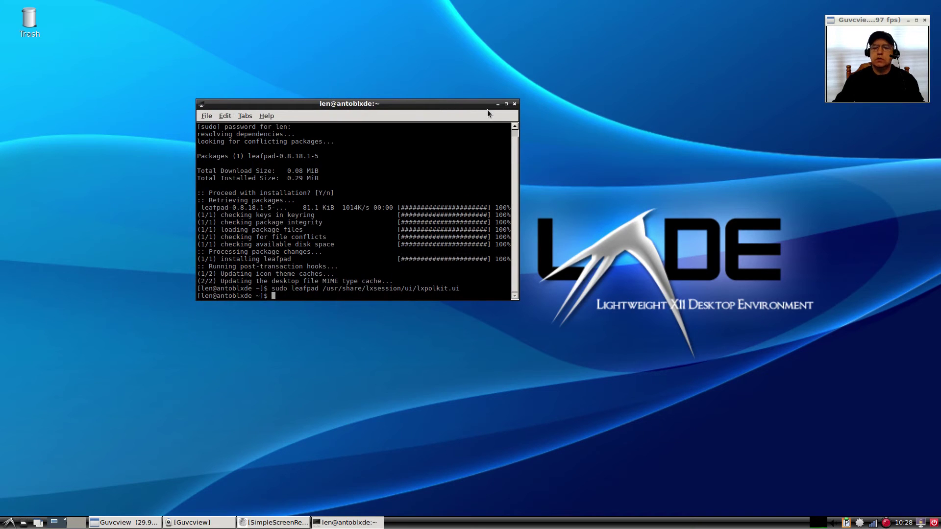
{"action": "left_click", "coordinate": [515, 105]}
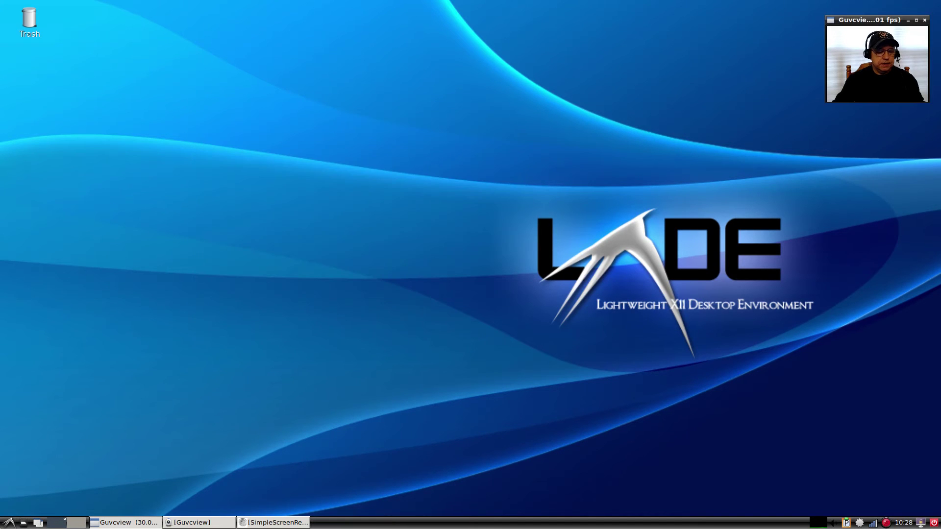
{"action": "left_click", "coordinate": [10, 522]}
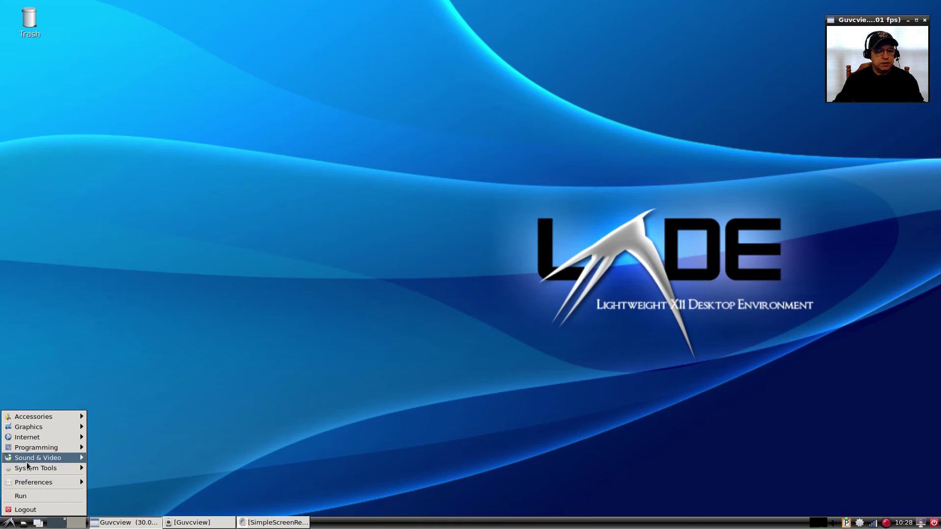
{"action": "mouse_move", "coordinate": [35, 468]}
{"action": "left_click", "coordinate": [118, 471]}
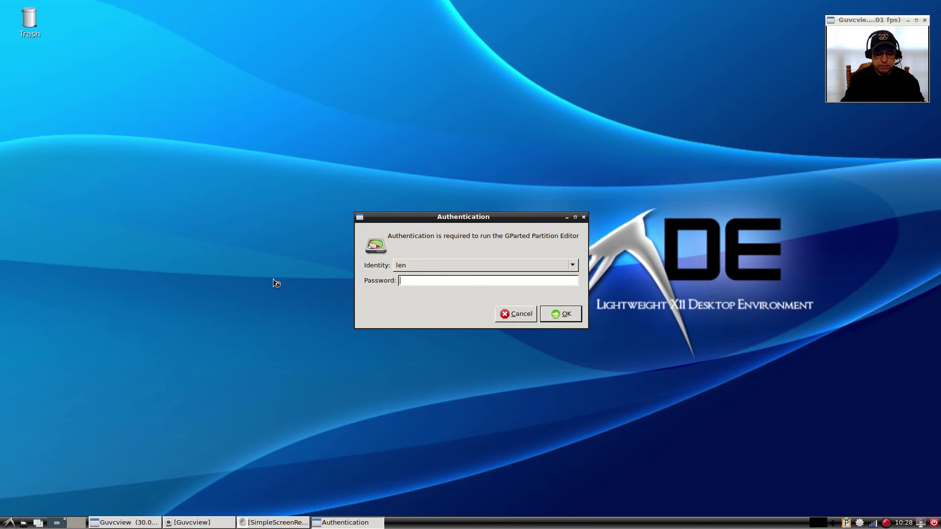
{"action": "type", "text": "*****"}
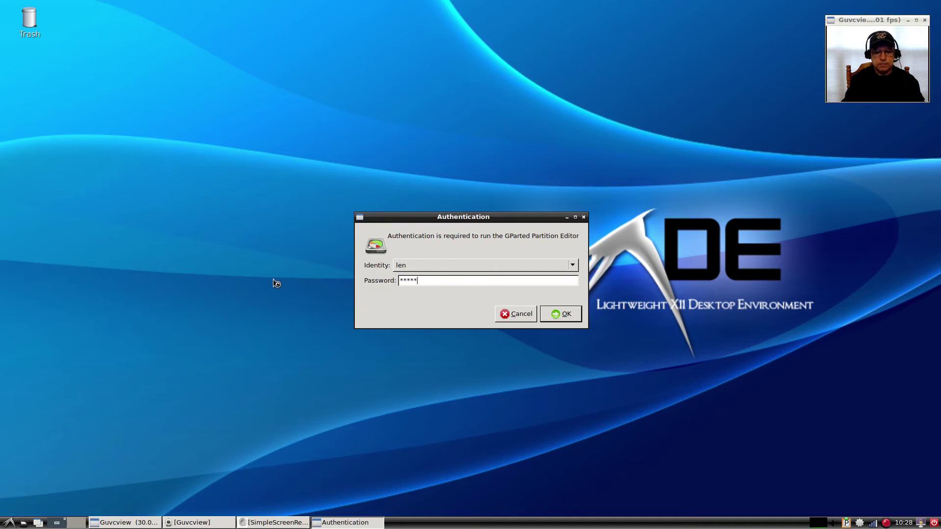
{"action": "type", "text": "*"}
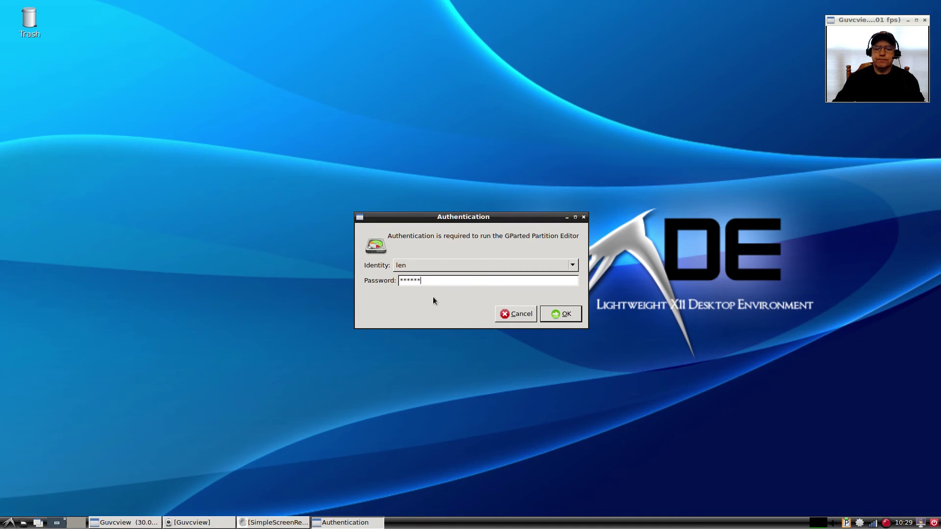
Step: Authenticate GParted with the asterisk-masked password, view /dev/sda's partitions, and quit with Ctrl+Q
{"action": "left_click", "coordinate": [547, 317]}
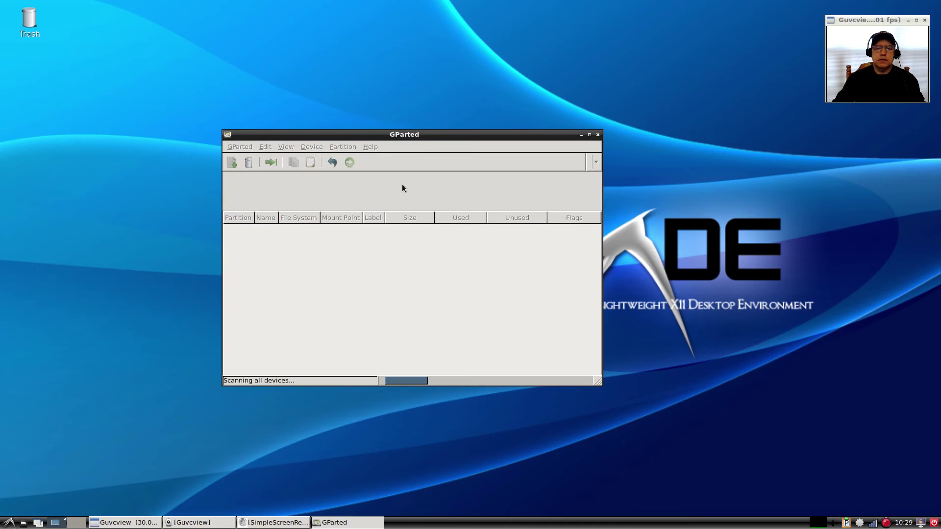
{"action": "mouse_move", "coordinate": [413, 138]}
{"action": "left_mouse_down"}
{"action": "mouse_move", "coordinate": [319, 82]}
{"action": "mouse_move", "coordinate": [254, 88]}
{"action": "left_mouse_up"}
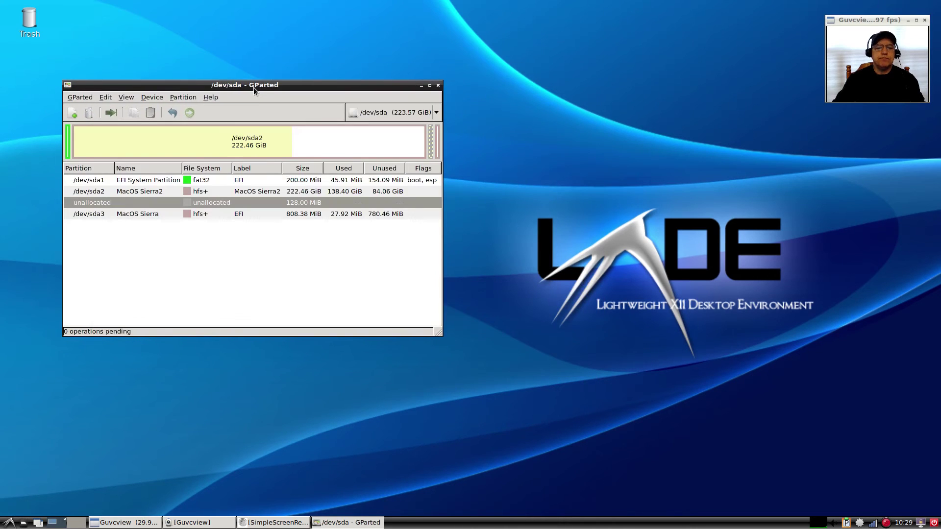
{"action": "key", "text": "ctrl+q"}
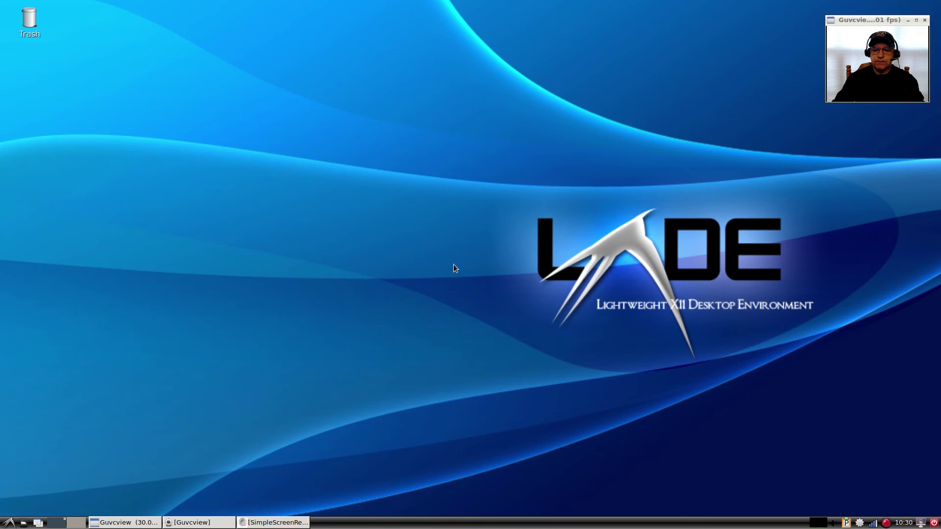